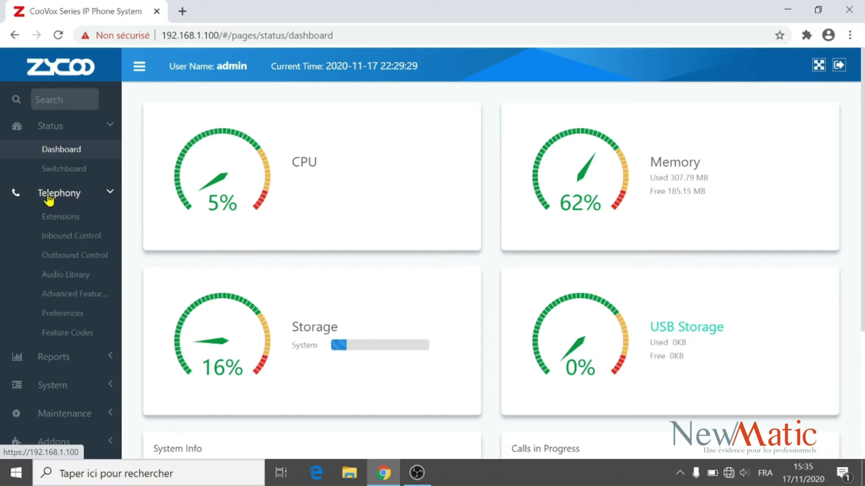
Step: Open the Inbound Routes list under Telephony > Inbound Control and edit trunk FXO-1's route
click(81, 238)
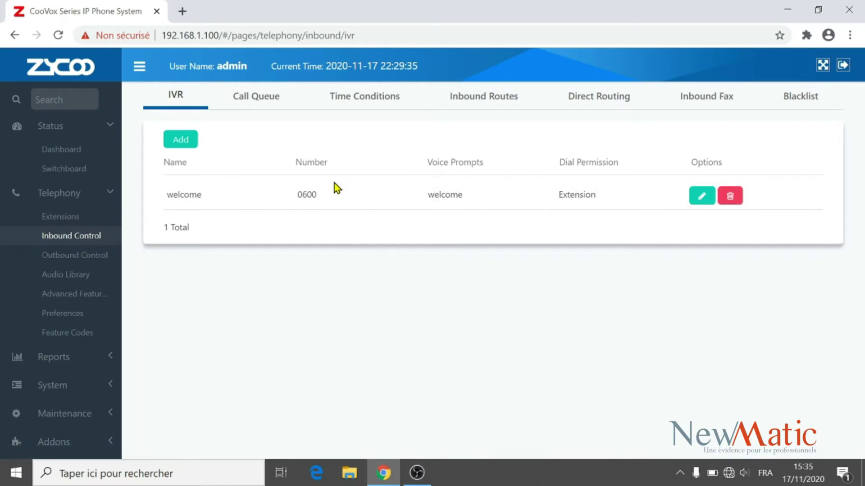
click(487, 96)
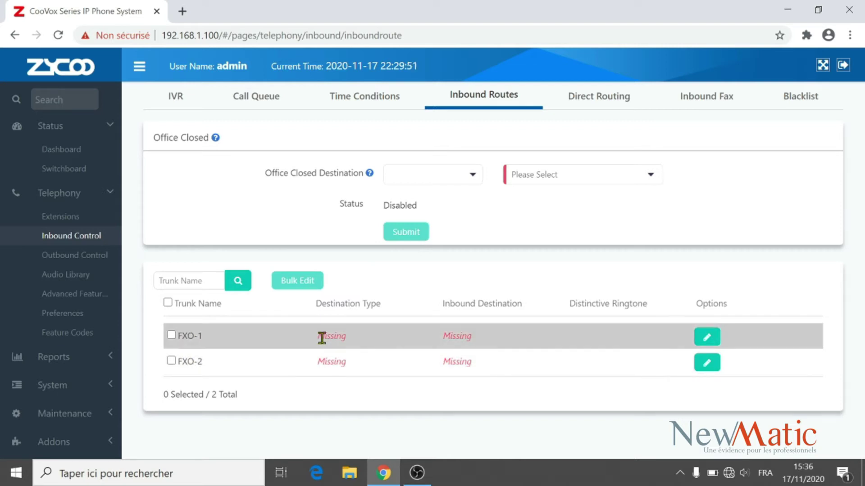
click(707, 337)
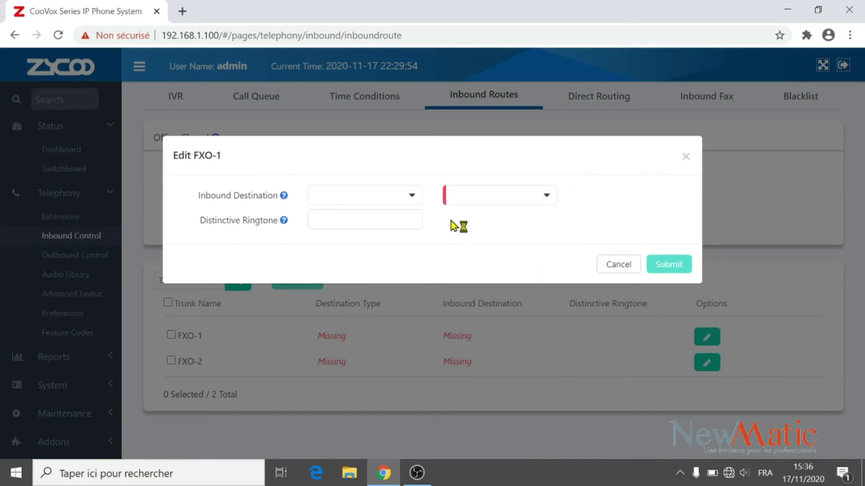
Step: Set FXO-1's inbound destination to Extension 100[100] and submit it
click(414, 196)
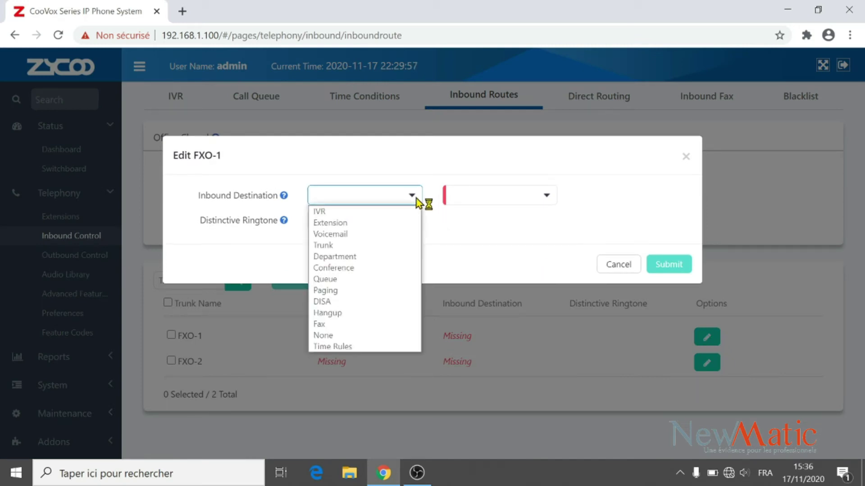
click(344, 336)
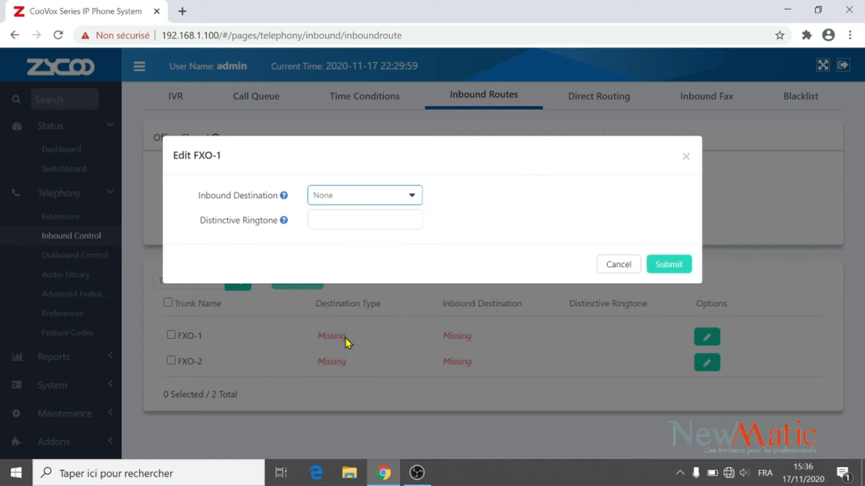
click(414, 198)
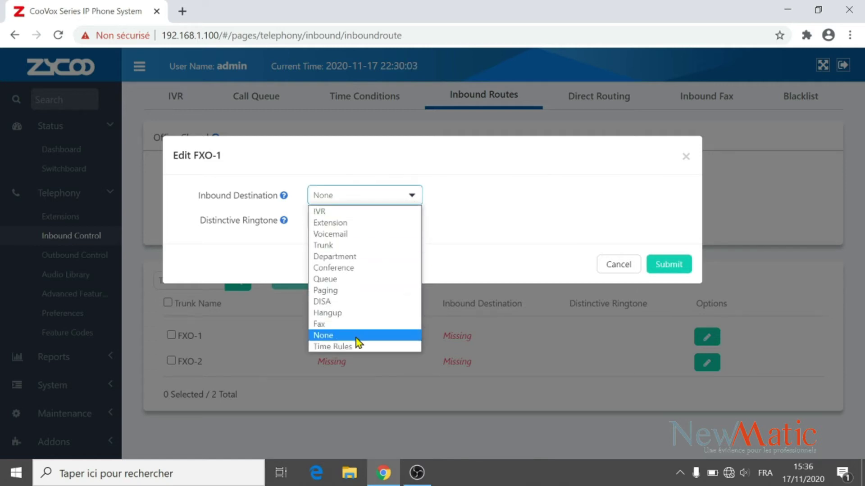
click(354, 226)
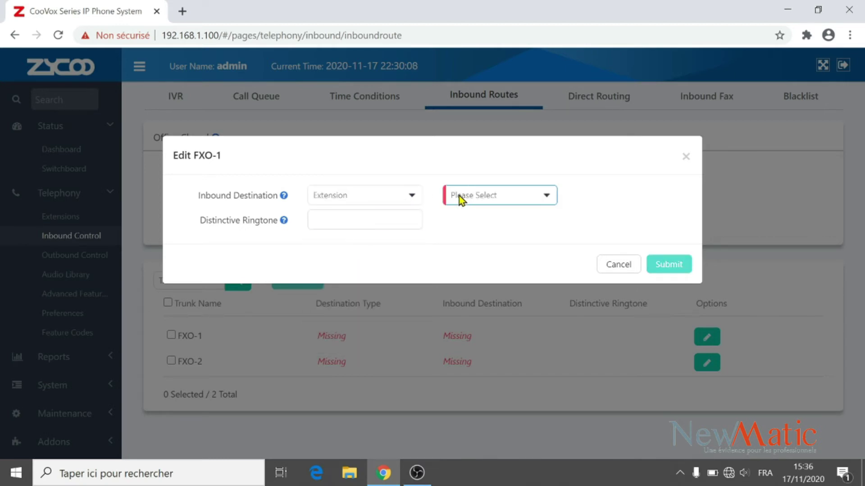
click(471, 196)
click(466, 225)
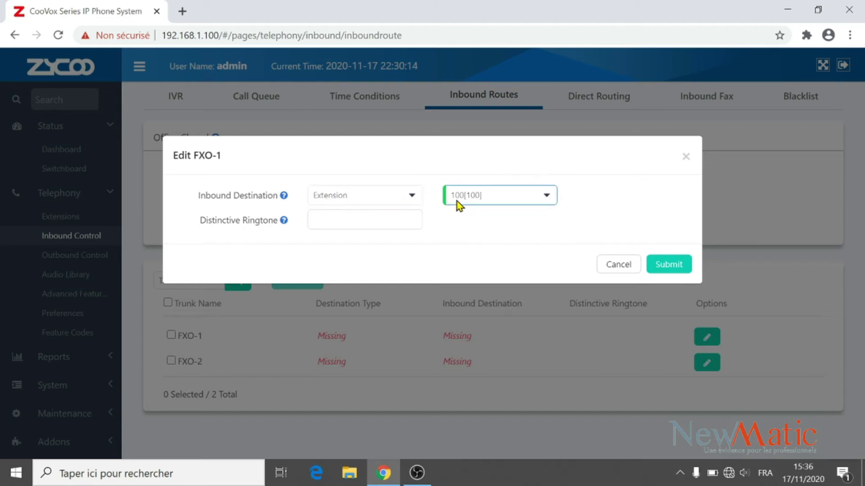
click(666, 266)
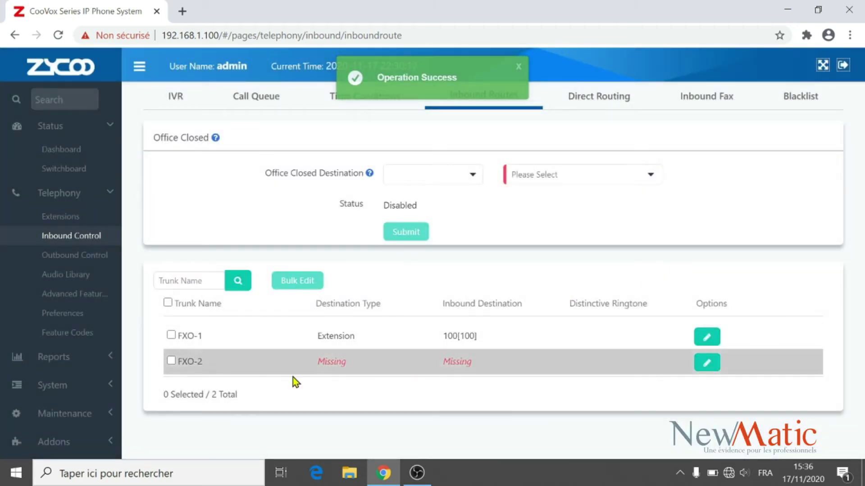
drag(204, 365, 164, 366)
click(328, 379)
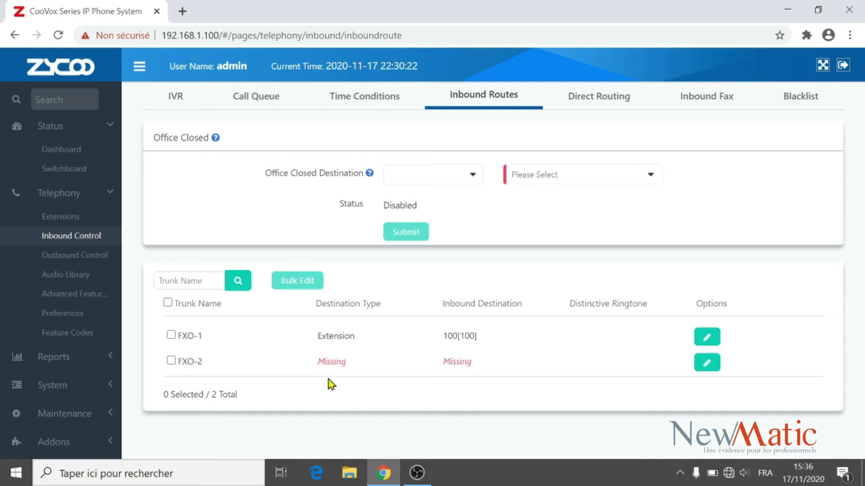
Step: Route FXO-2 inbound calls to IVR welcome[0600], submit, and reopen FXO-2's route settings
click(707, 364)
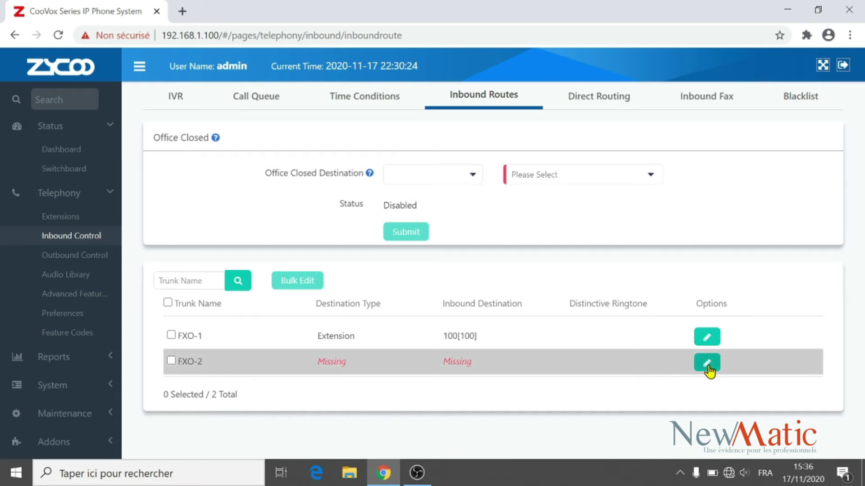
click(420, 199)
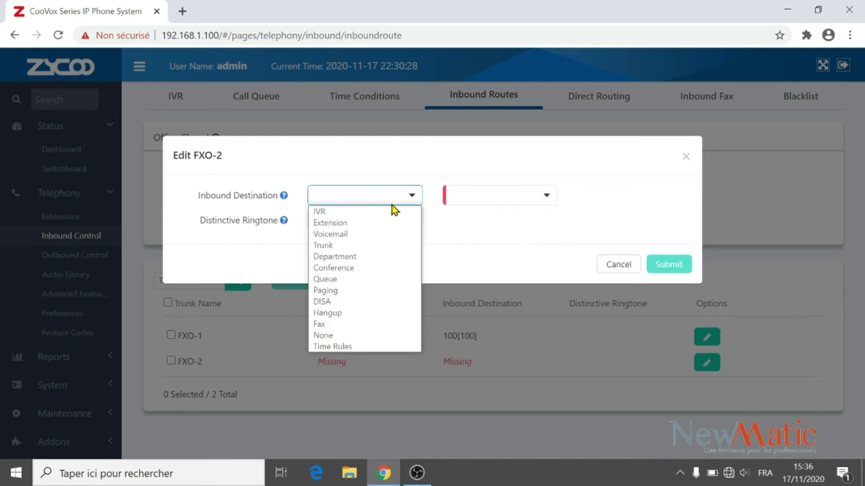
click(361, 216)
click(476, 202)
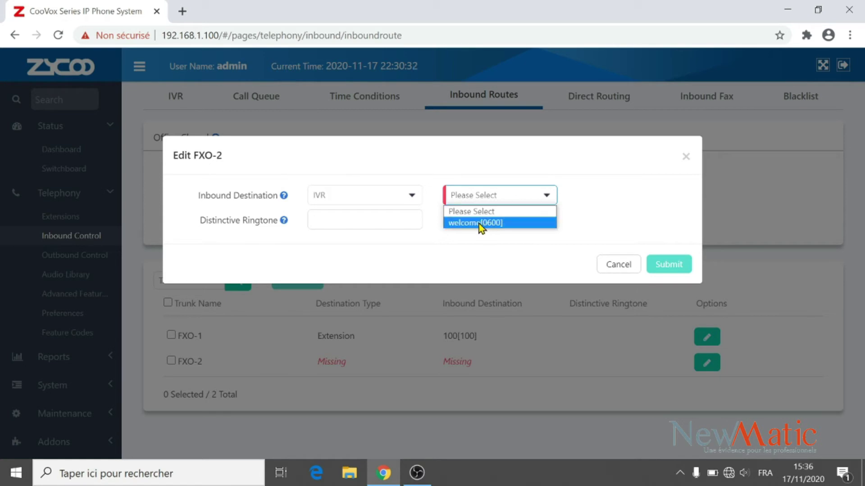
click(476, 223)
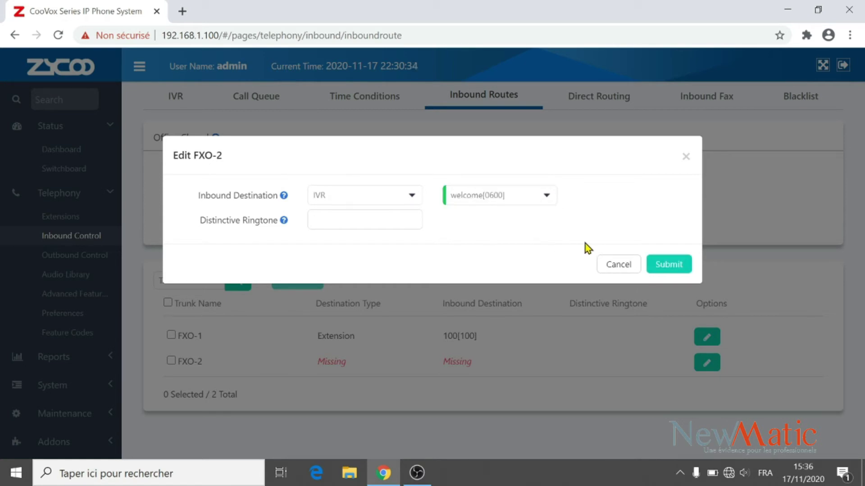
click(667, 265)
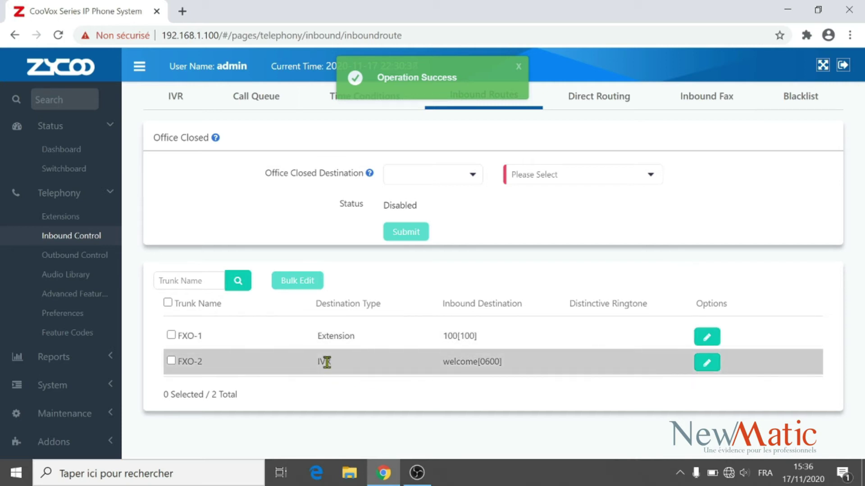
click(706, 363)
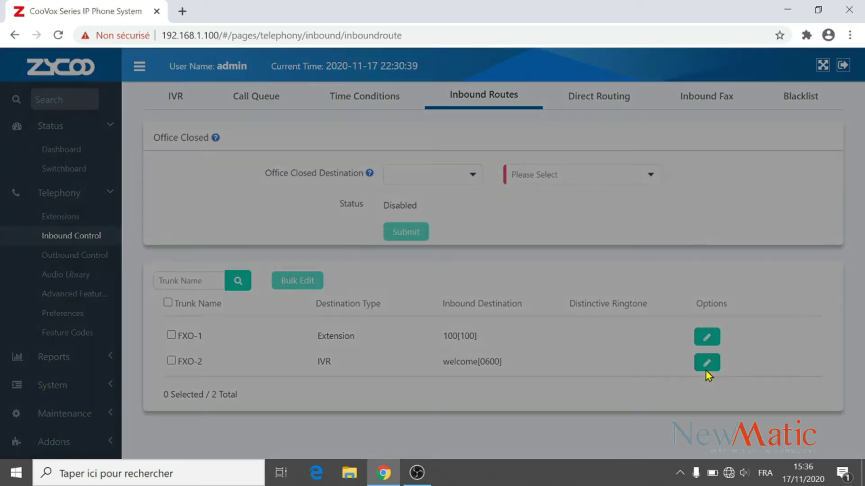
click(414, 200)
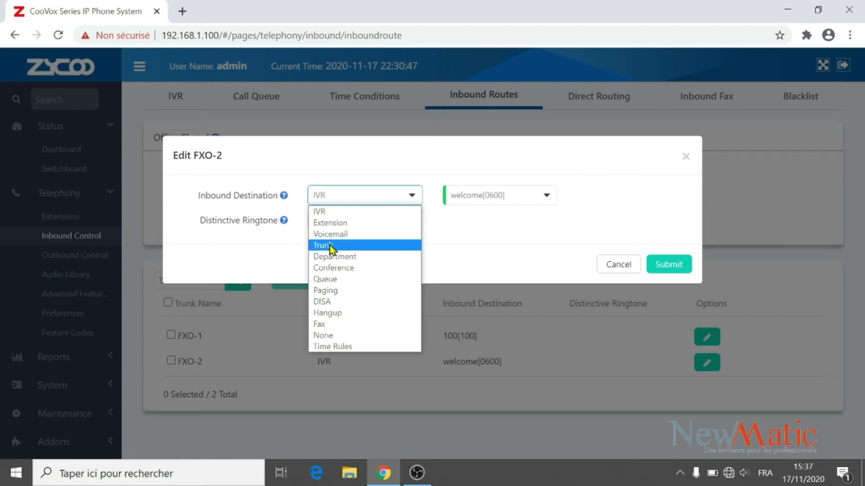
Step: Change FXO-2's destination to Trunk FXO-2 with number 101, submit, and reopen its settings
click(331, 247)
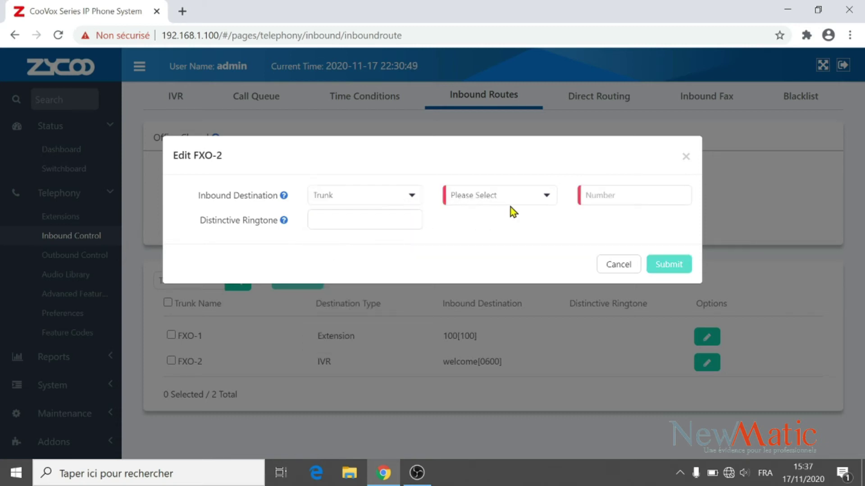
click(534, 201)
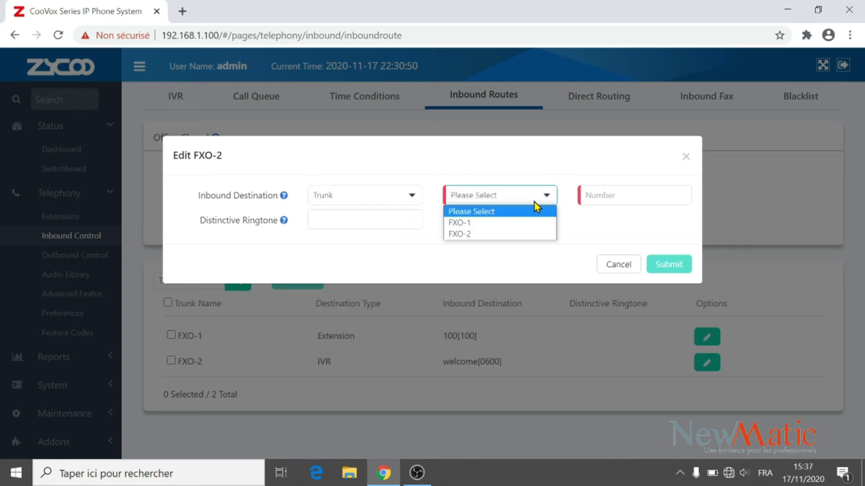
click(491, 233)
click(604, 195)
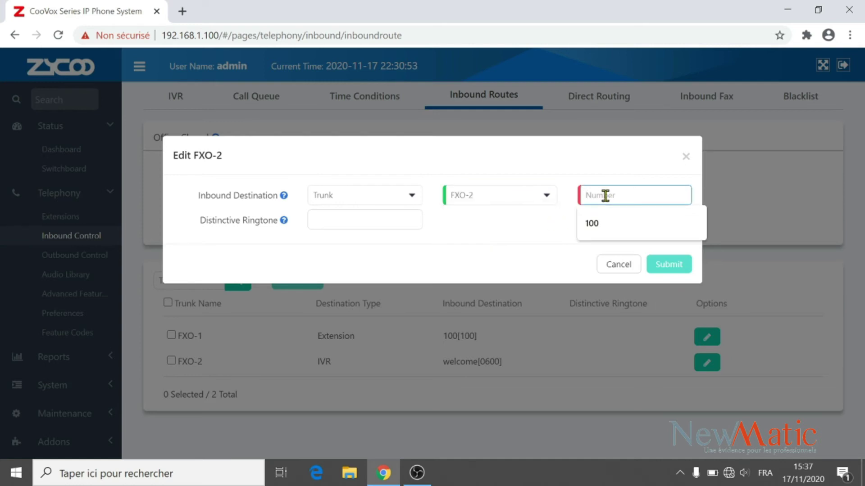
text(101)
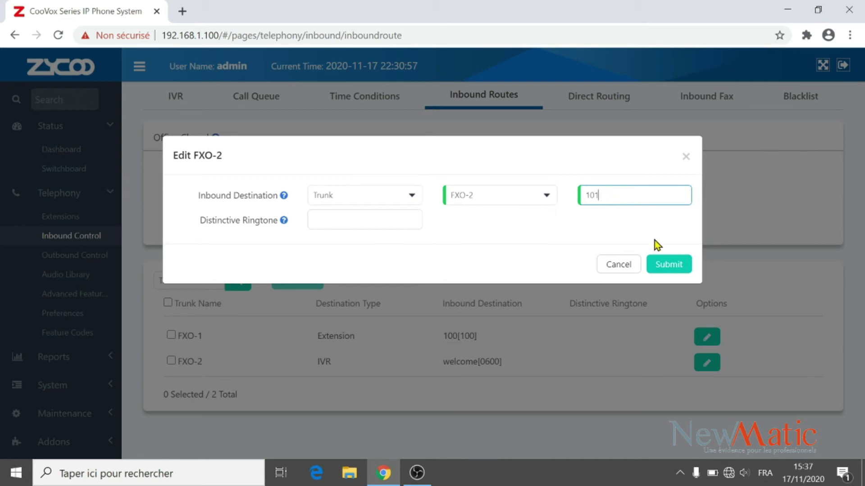
click(666, 265)
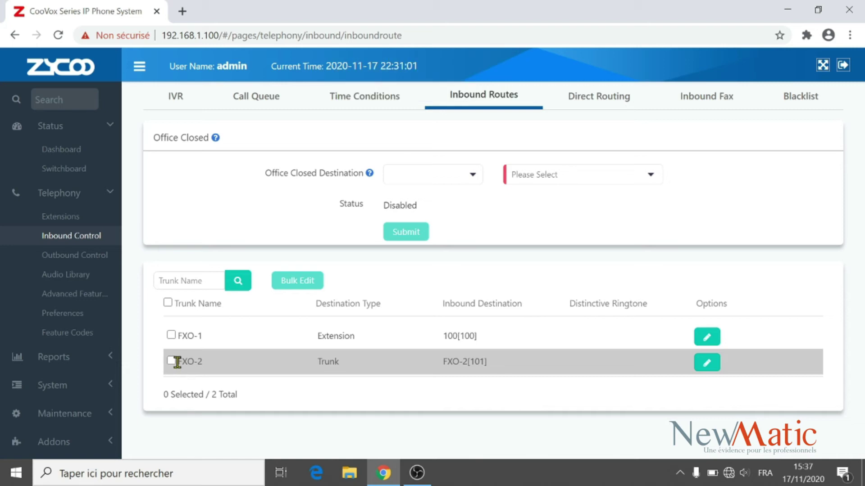
drag(177, 361, 199, 363)
drag(318, 363, 339, 363)
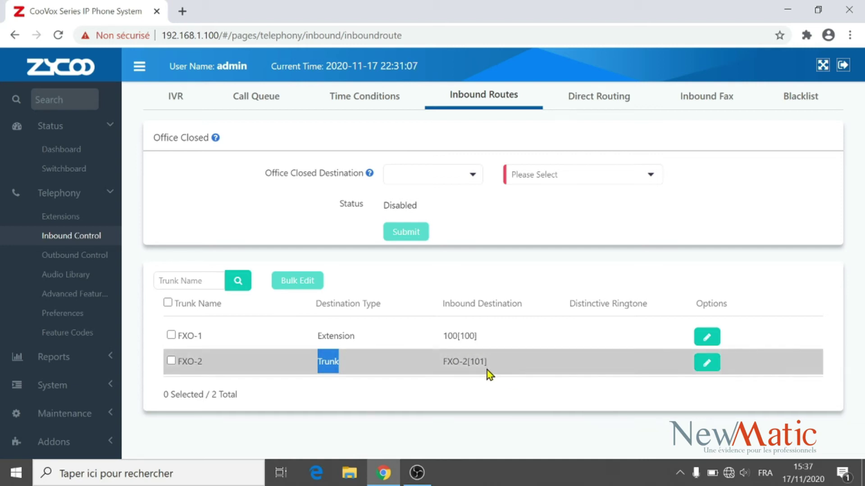
click(706, 363)
click(411, 195)
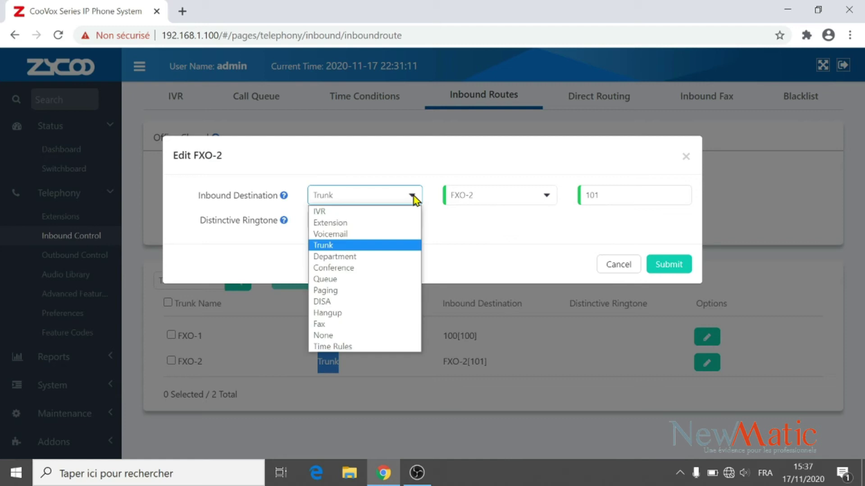
Step: Set FXO-2's inbound destination to the NEWMATIC[0400] department and submit it
click(329, 258)
click(477, 196)
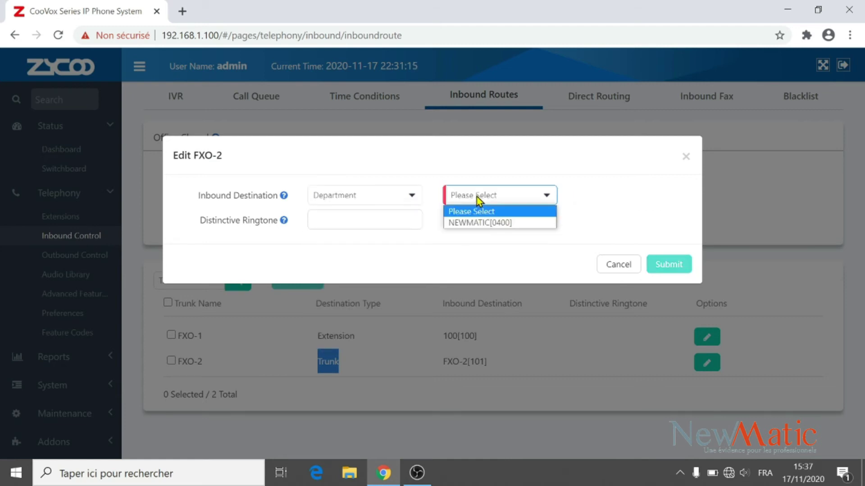
click(477, 223)
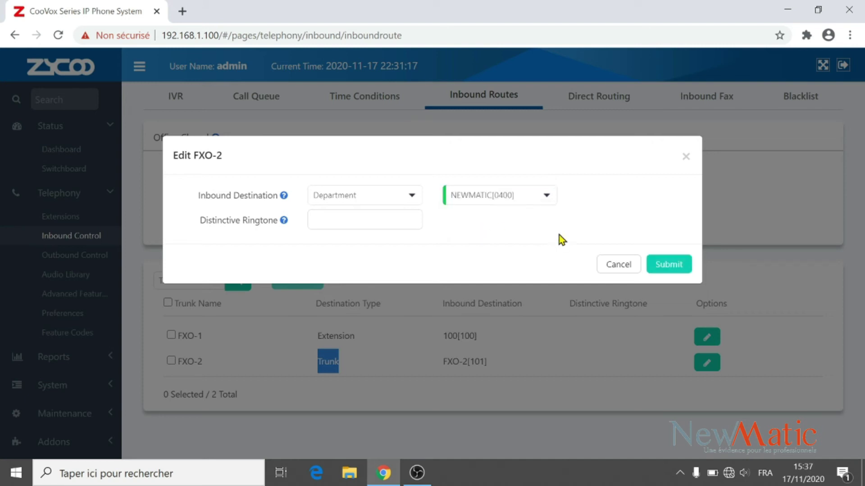
click(665, 267)
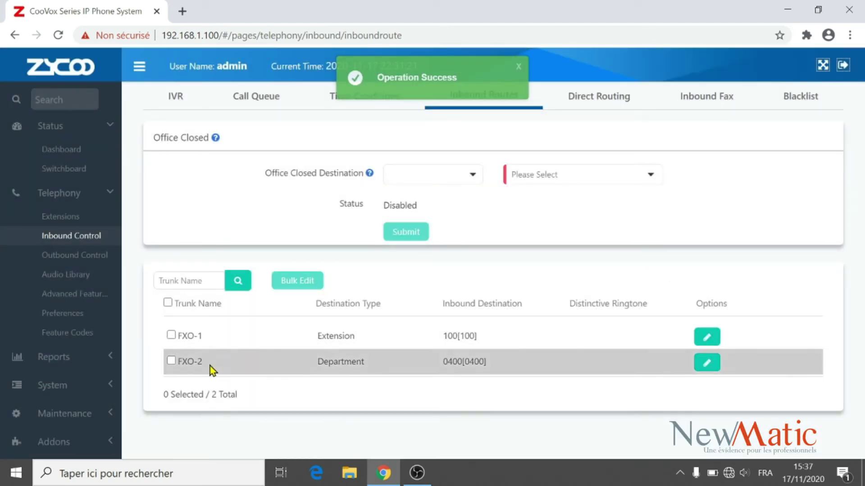
Step: Reopen FXO-2's route, review the destination types, and resubmit it unchanged
click(705, 366)
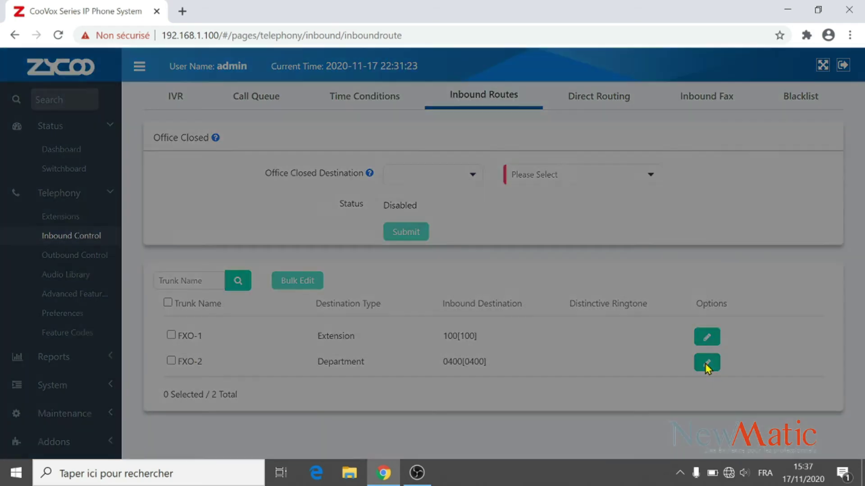
click(407, 197)
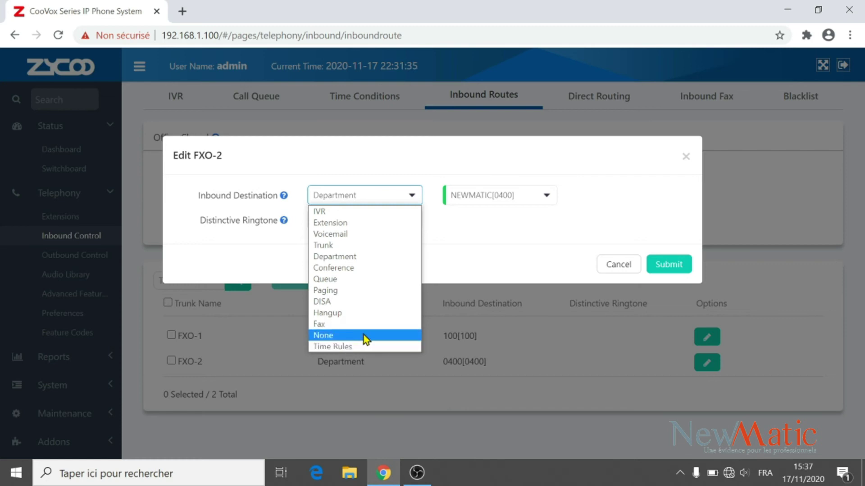
click(480, 258)
click(670, 265)
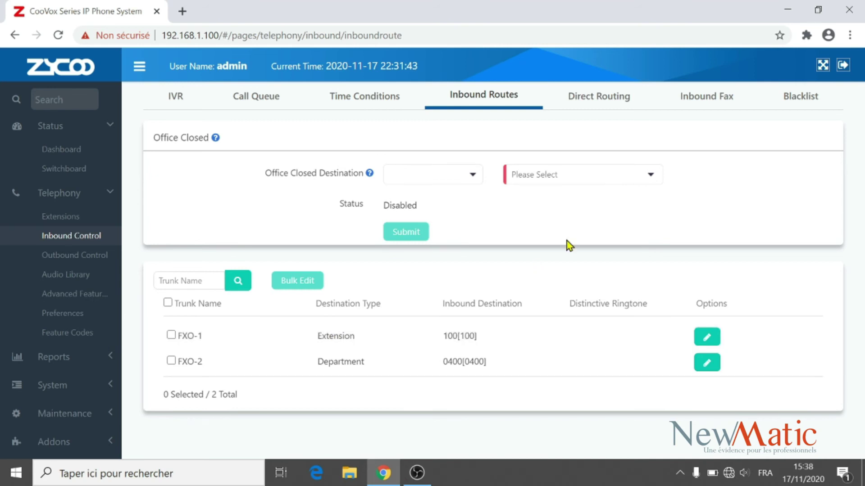
click(708, 100)
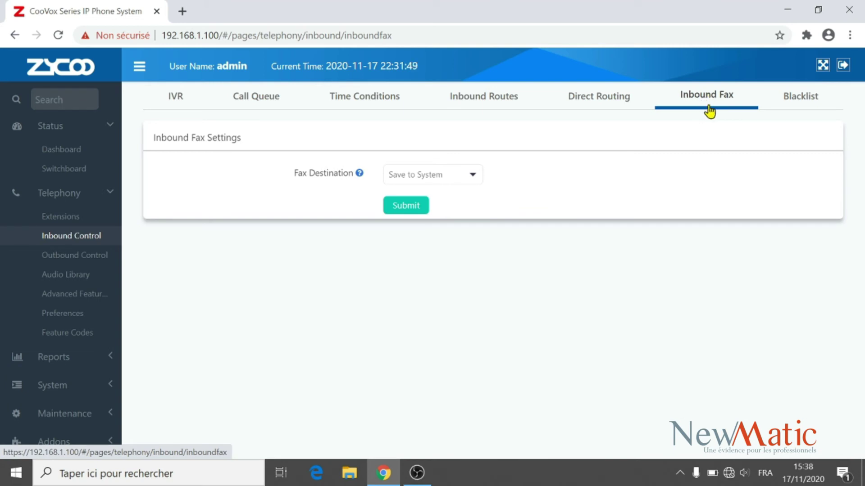
Step: Change the inbound Fax Destination from Save to System to Send as Email
click(478, 178)
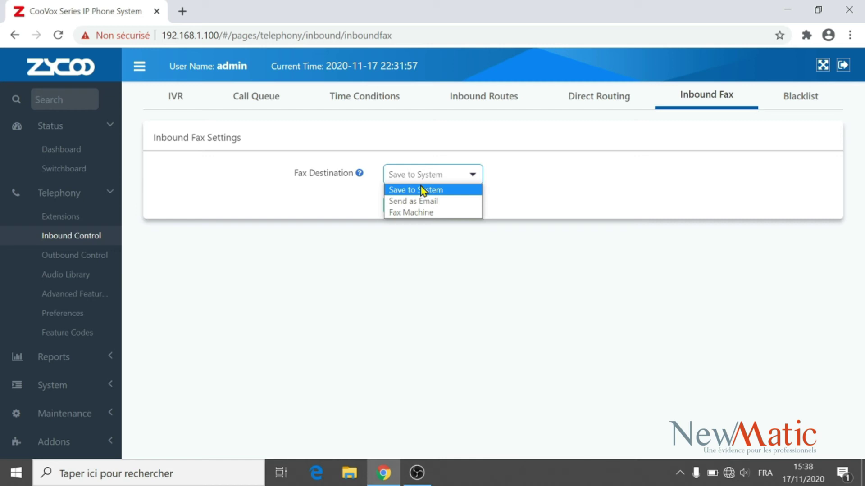
click(455, 191)
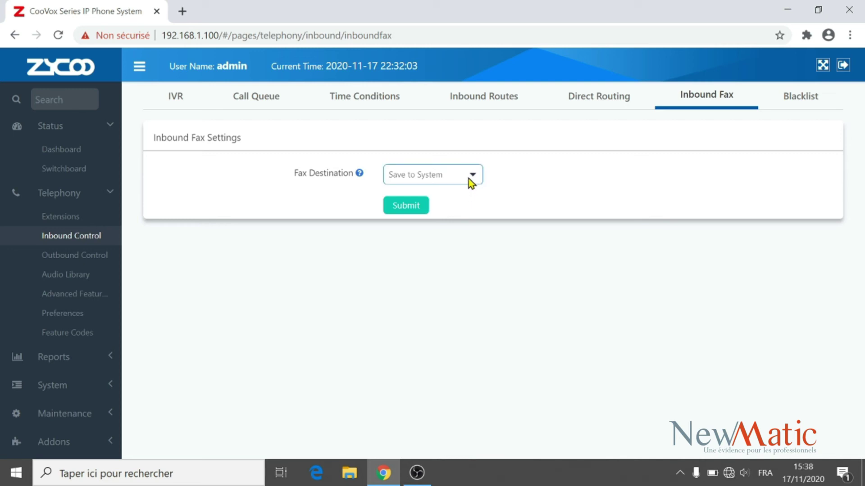
click(470, 182)
click(469, 180)
click(469, 180)
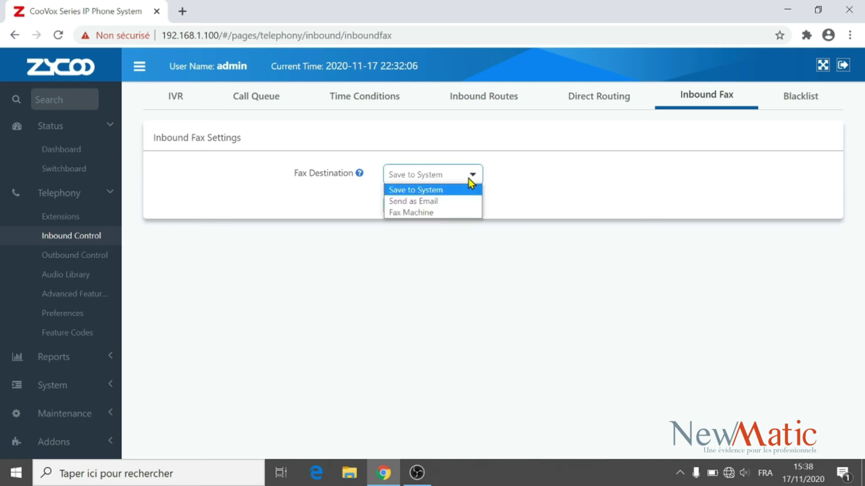
click(445, 206)
Step: Enter the recipient e-mail address, submit it, and apply the changes
text(ME)
key(BackSpace)
key(BackSpace)
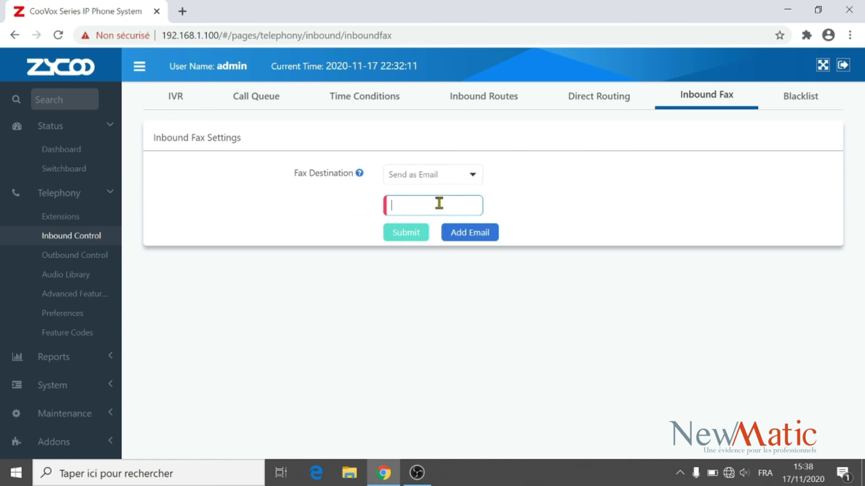
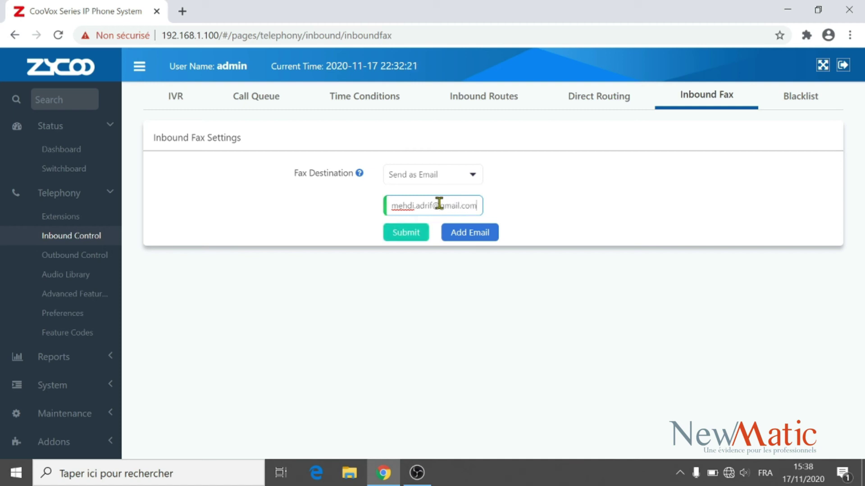
click(416, 235)
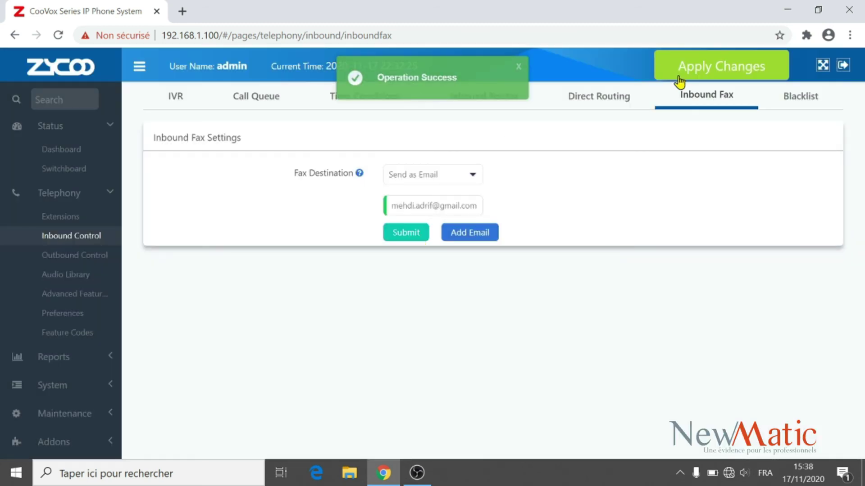
click(678, 78)
click(584, 223)
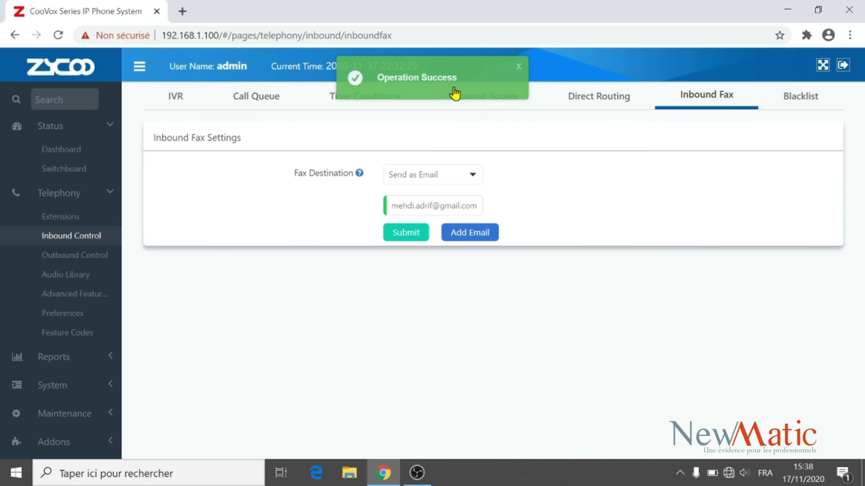
Step: Set the fax destination to Fax Machine on extension 103[103], submit, and apply changes
click(472, 177)
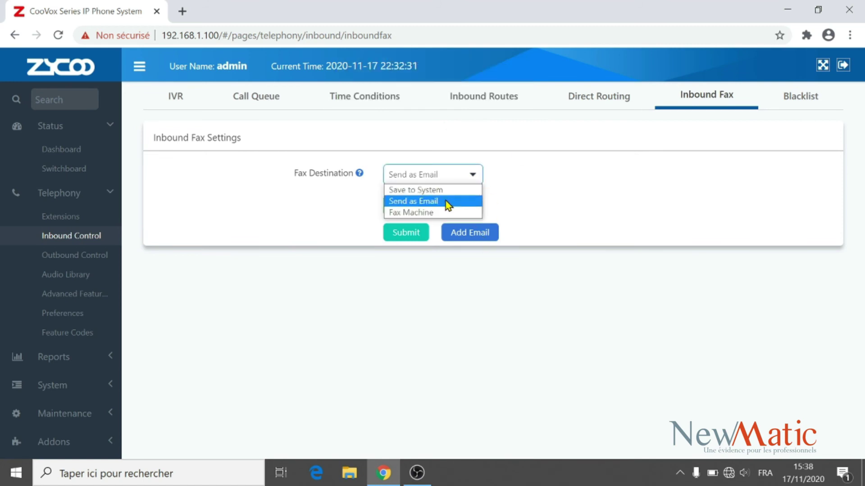
click(413, 214)
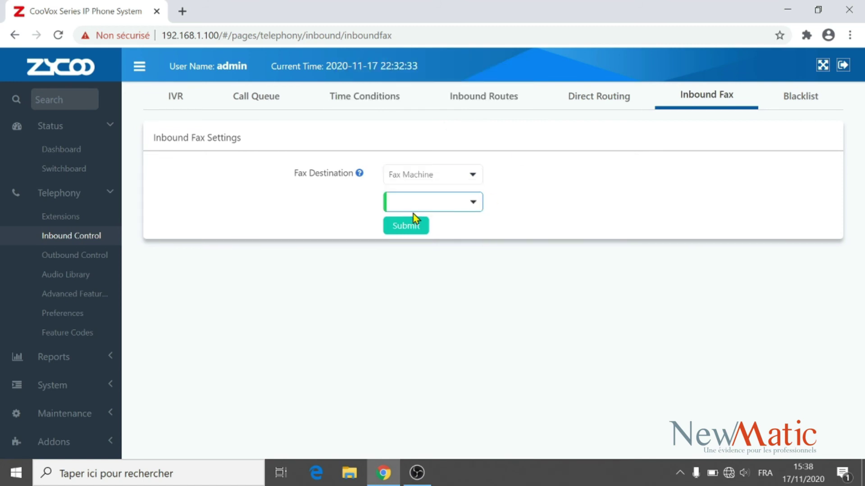
click(456, 207)
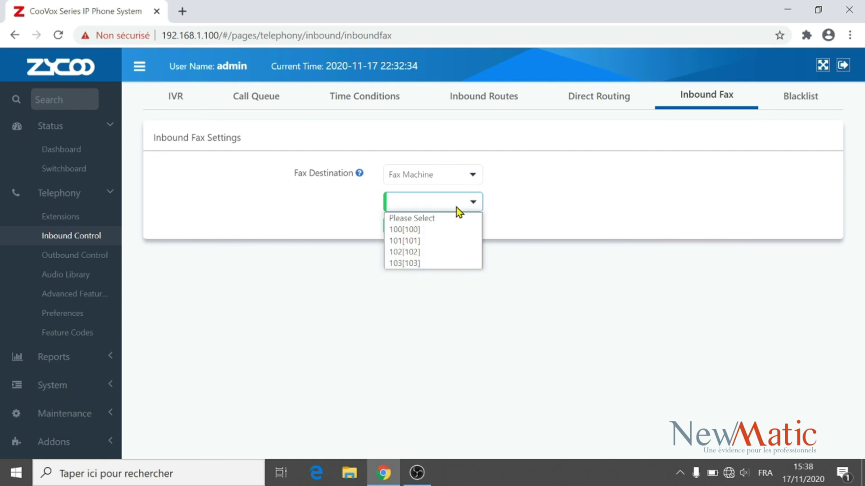
click(405, 263)
click(410, 230)
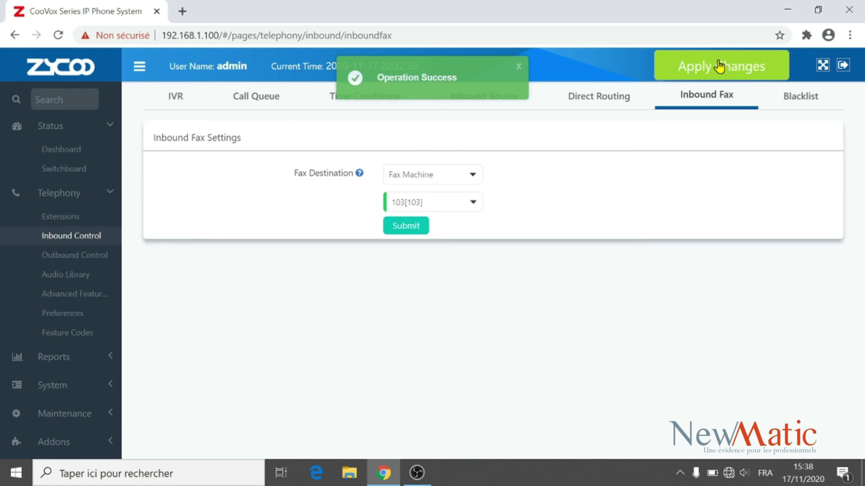
click(719, 66)
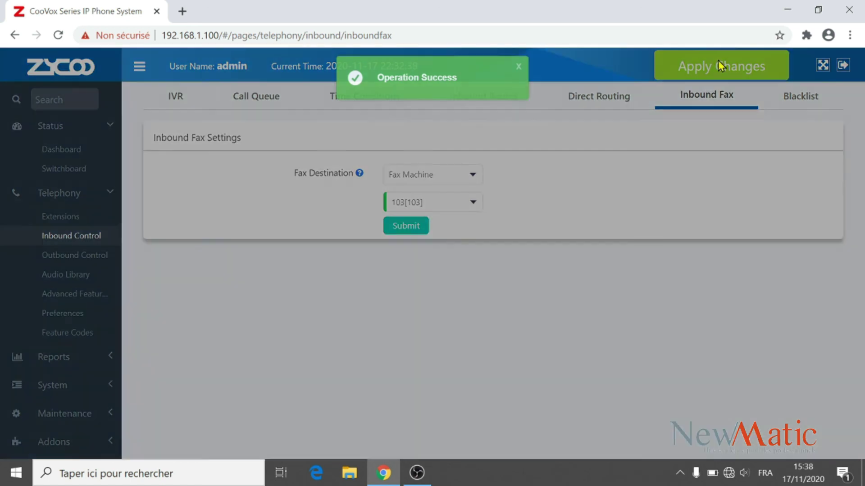
click(575, 221)
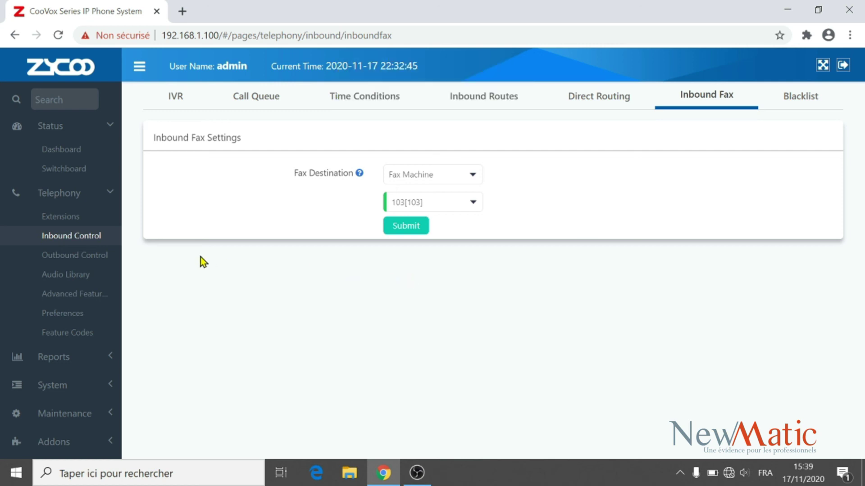
click(69, 197)
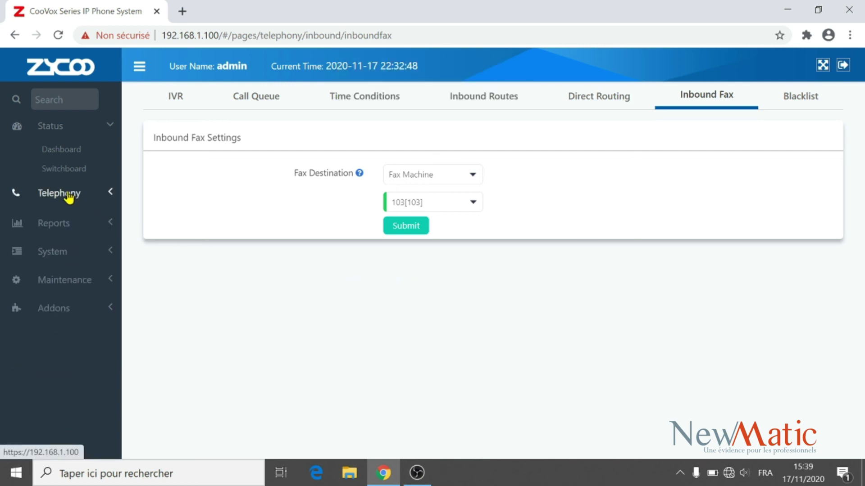
Step: Open Reports > System Logs to the Fax Logs and search 2020-11-17, showing 0 entries
click(63, 226)
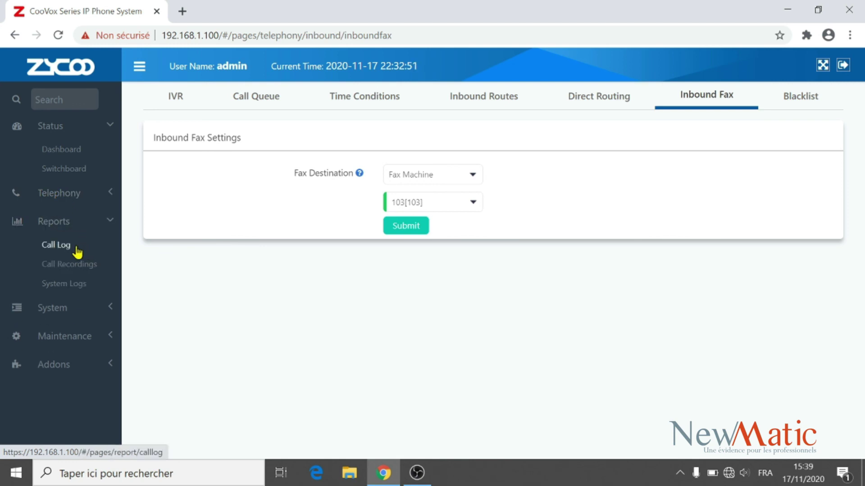
click(66, 285)
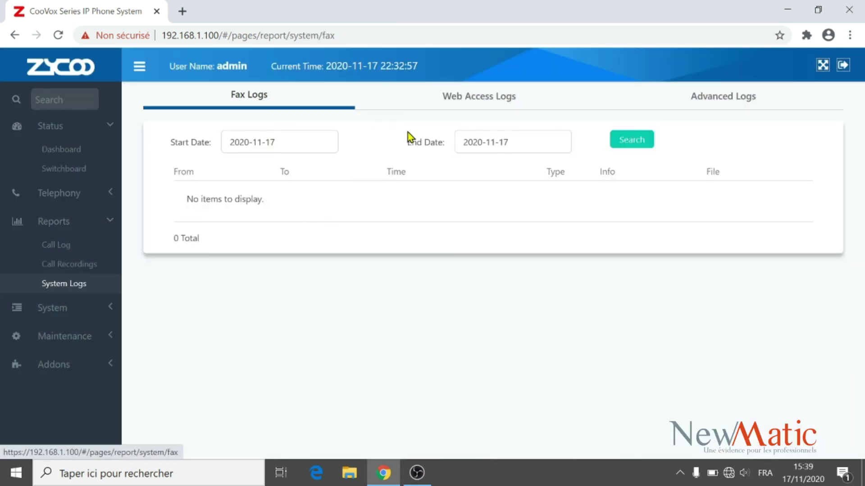
click(639, 141)
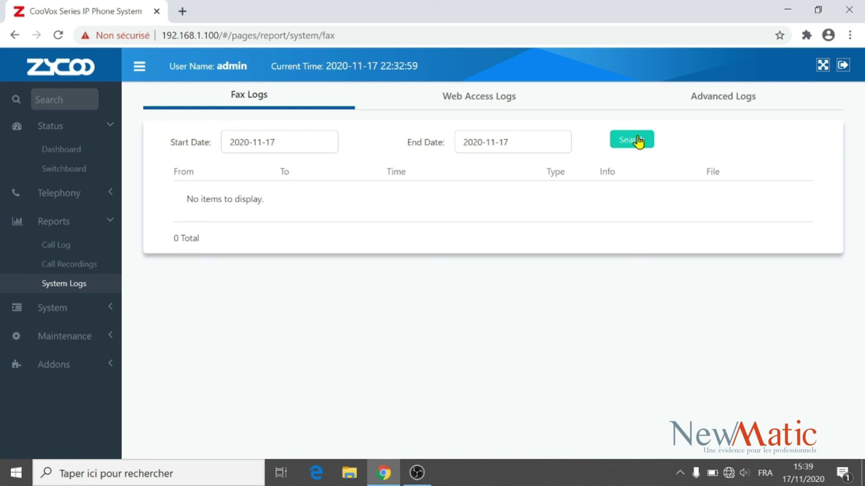